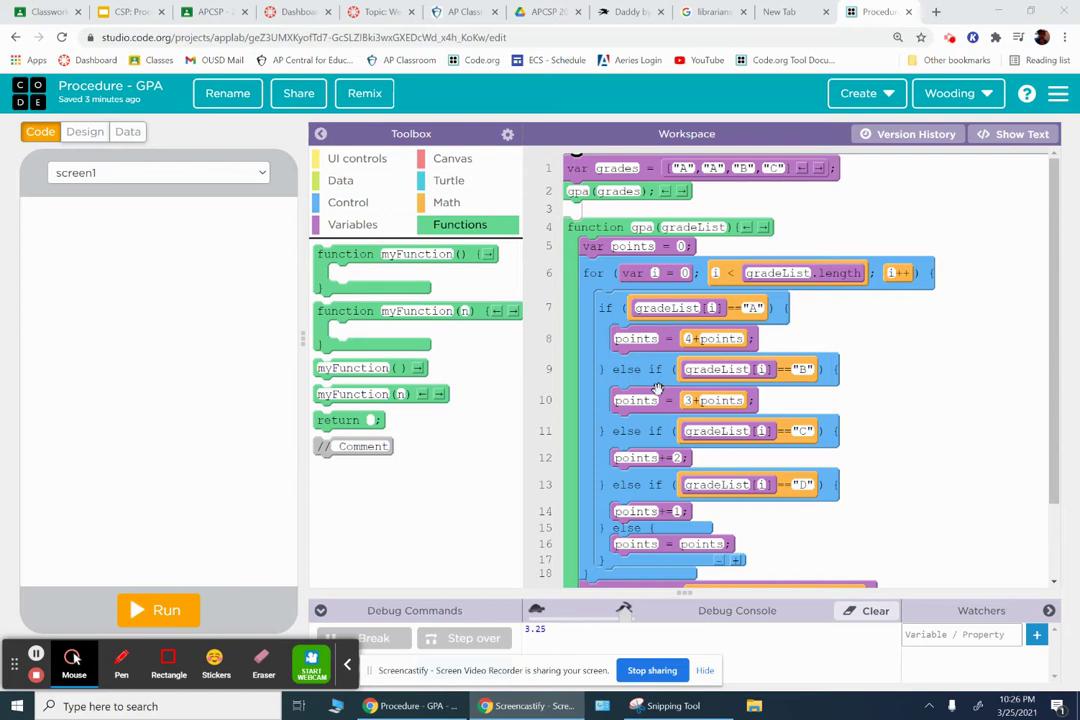
# Highlight the gpa function name and its gradeList parameter, then run the app.
pyautogui.click(640, 228)
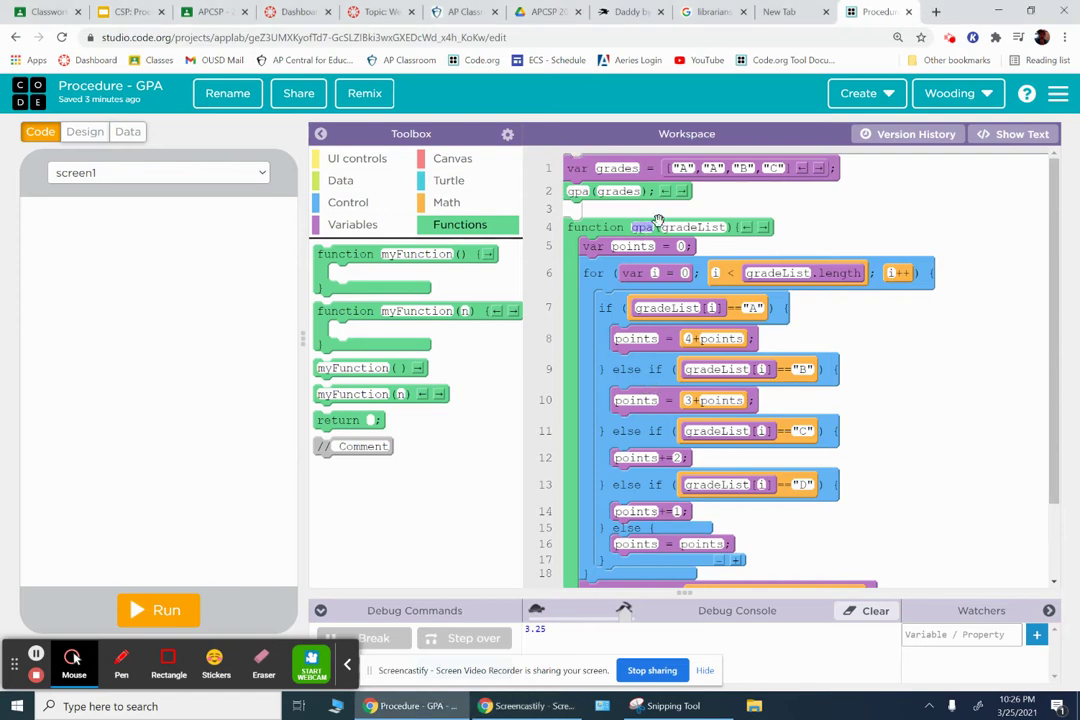
pyautogui.doubleClick(680, 228)
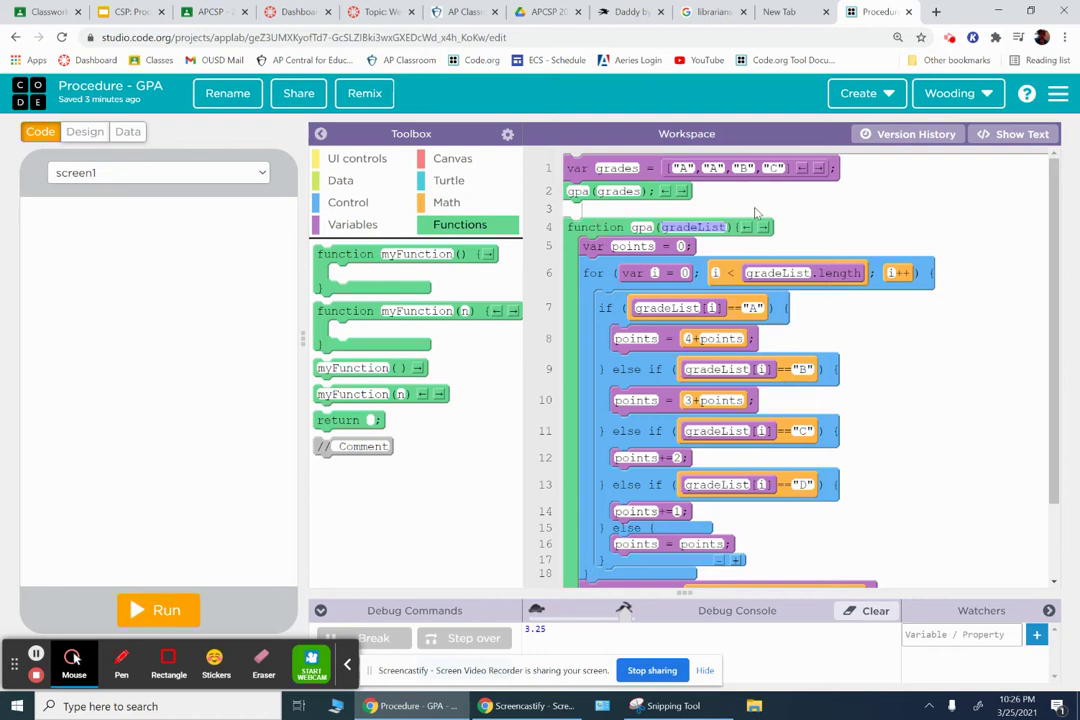
pyautogui.scroll(-2, 683, 338)
pyautogui.scroll(2, 682, 325)
pyautogui.click(195, 610)
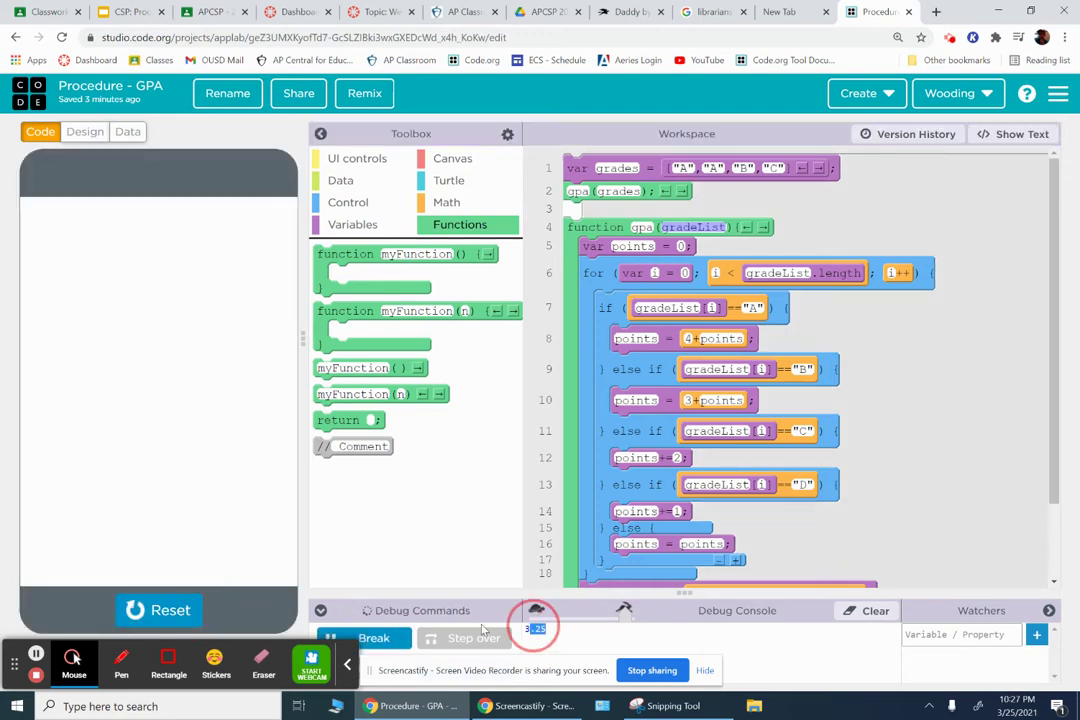
# Append a fifth grade, "F", after "C" in the line 1 grades list.
pyautogui.moveTo(561, 639); pyautogui.dragTo(400, 528)
pyautogui.click(819, 168)
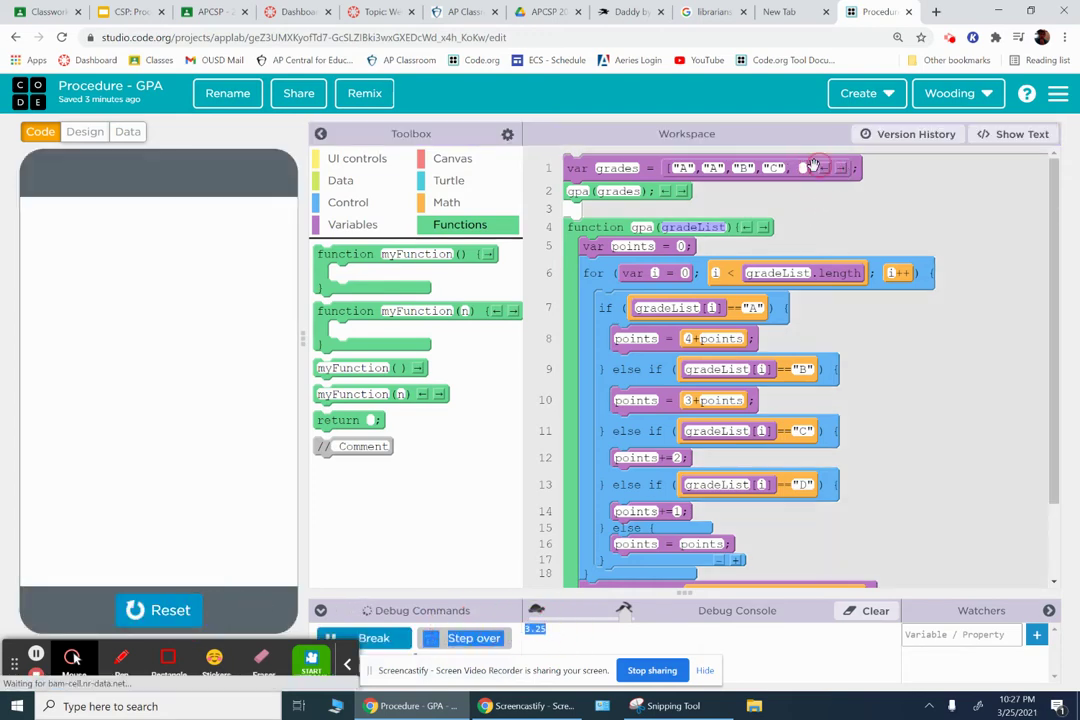
pyautogui.click(803, 169)
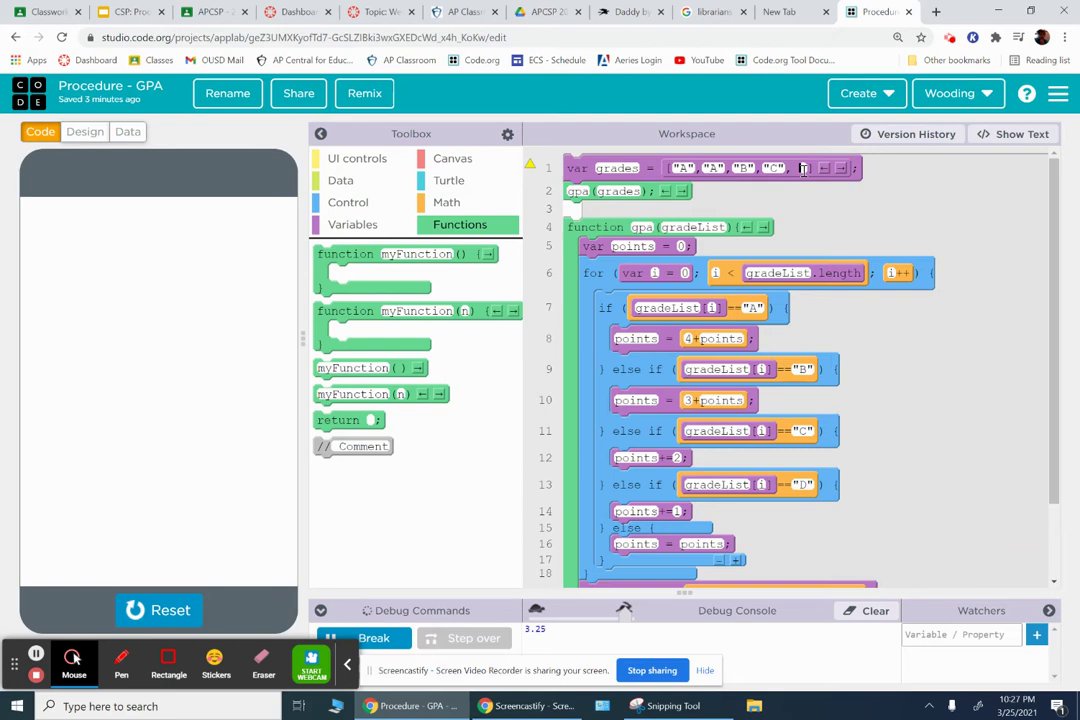
pyautogui.write('"F"')
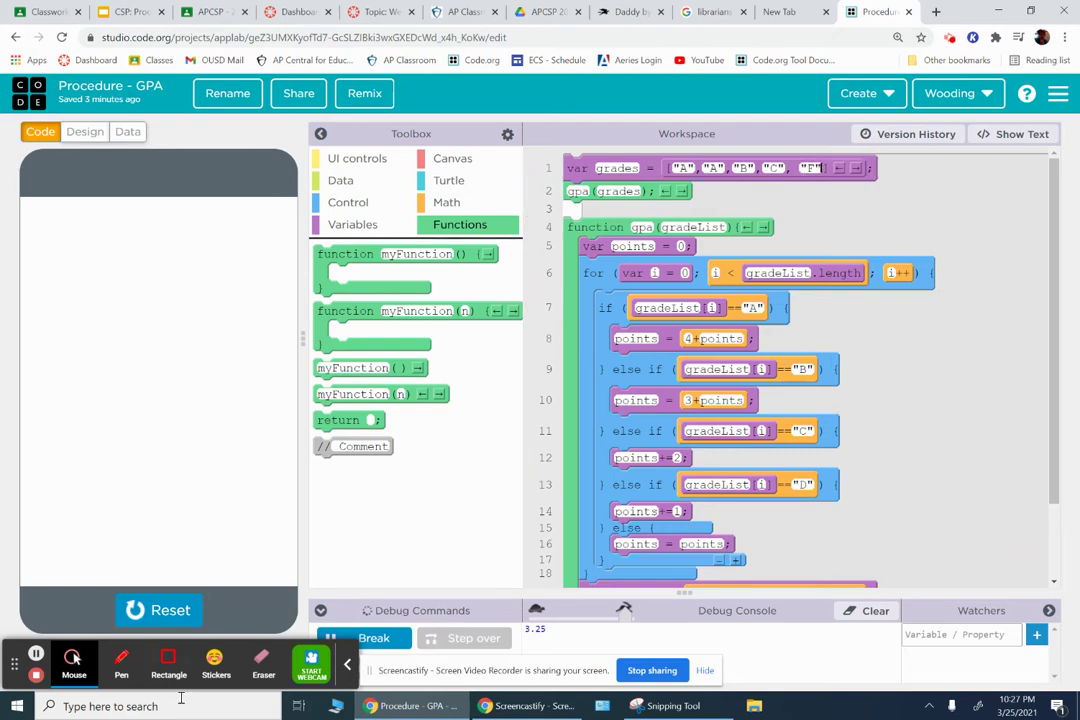
# Re-run for a GPA of 2.6, add a sixth grade "A", and re-run for 2.8333333333333335.
pyautogui.click(193, 610)
pyautogui.click(193, 610)
pyautogui.click(855, 168)
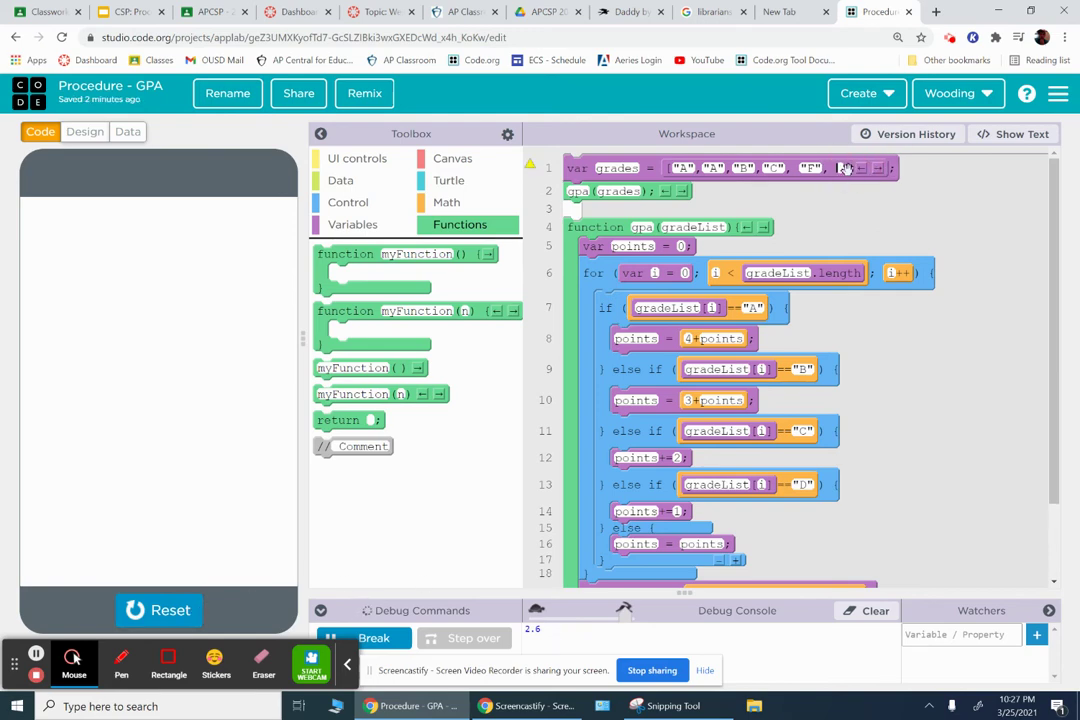
pyautogui.write('A"')
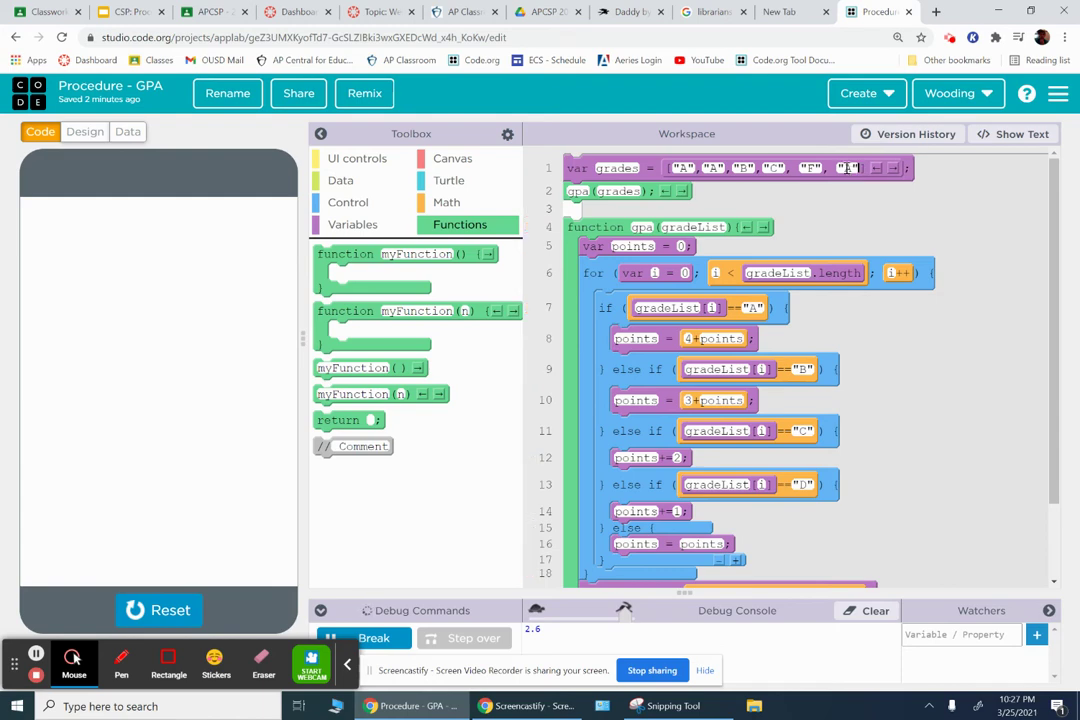
pyautogui.click(135, 609)
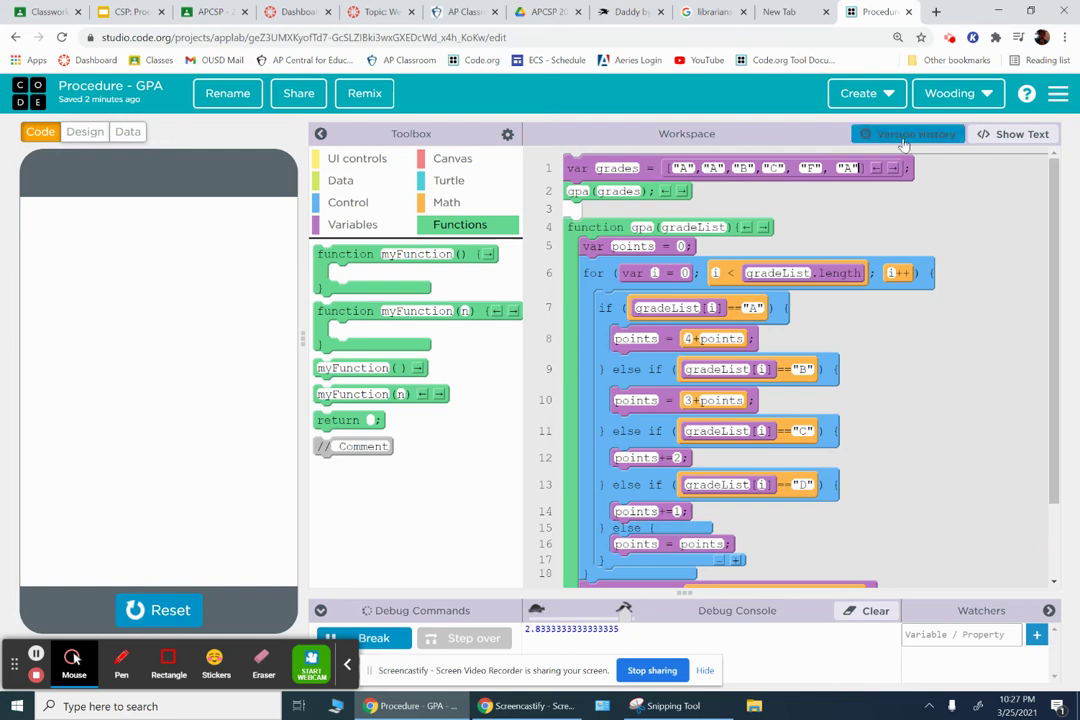
# Append a seventh grade "A" and re-run the app, logging a GPA of 3.
pyautogui.click(891, 168)
pyautogui.write(',')
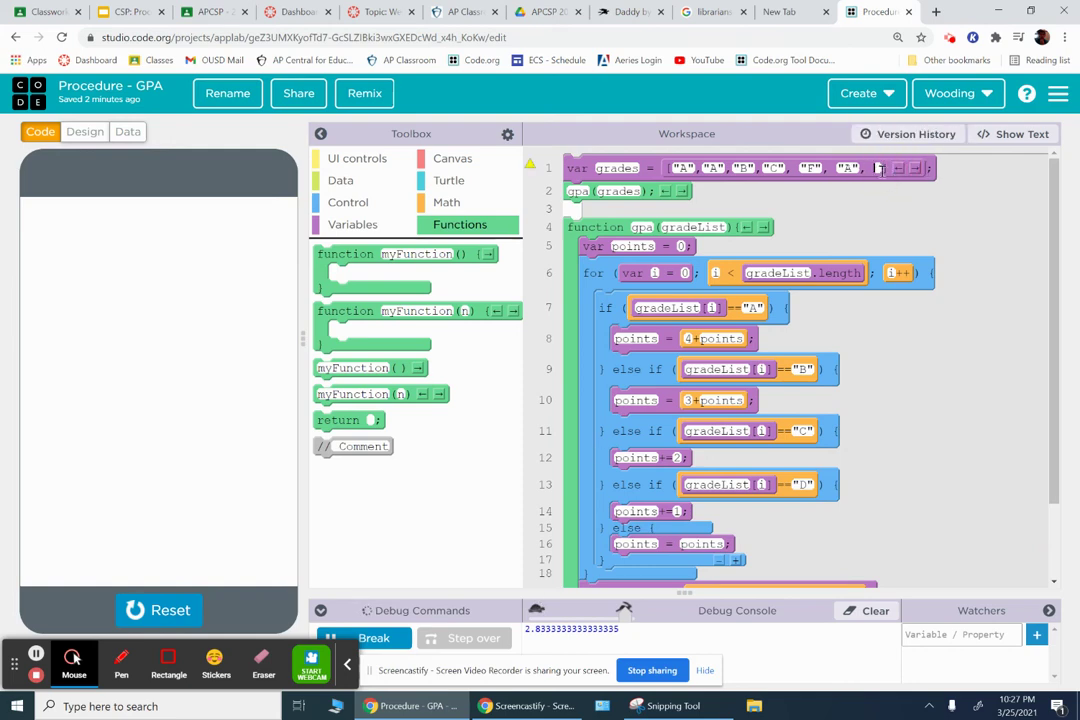
pyautogui.write('"A')
pyautogui.write('"')
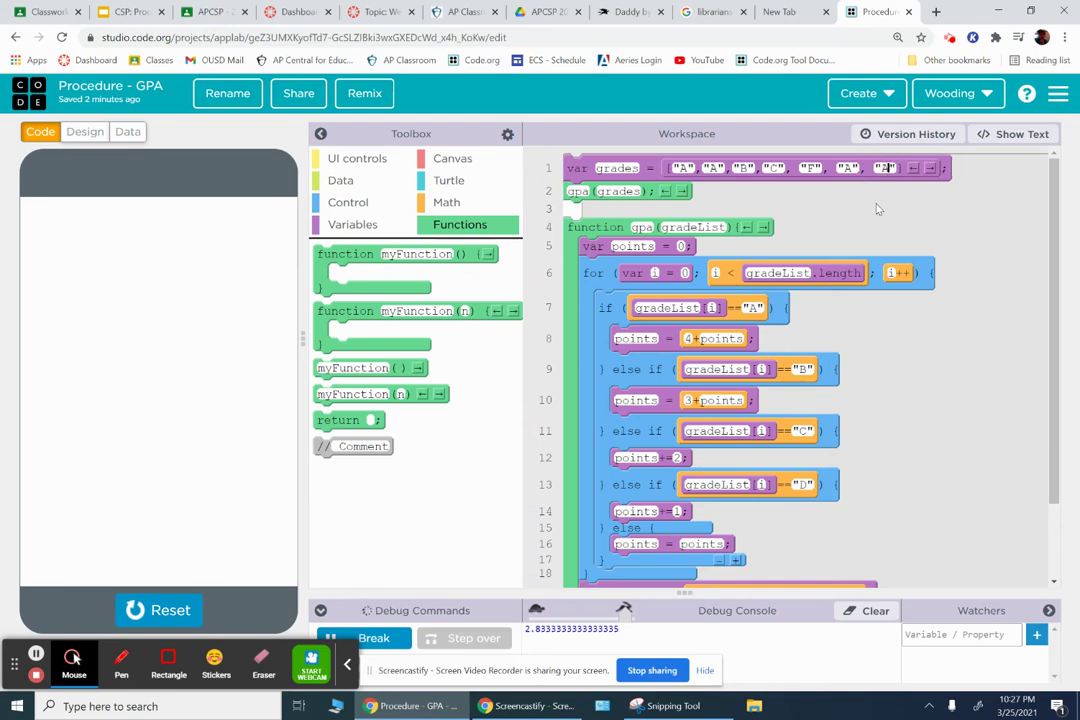
pyautogui.scroll(-1, 720, 447)
pyautogui.scroll(-2, 720, 447)
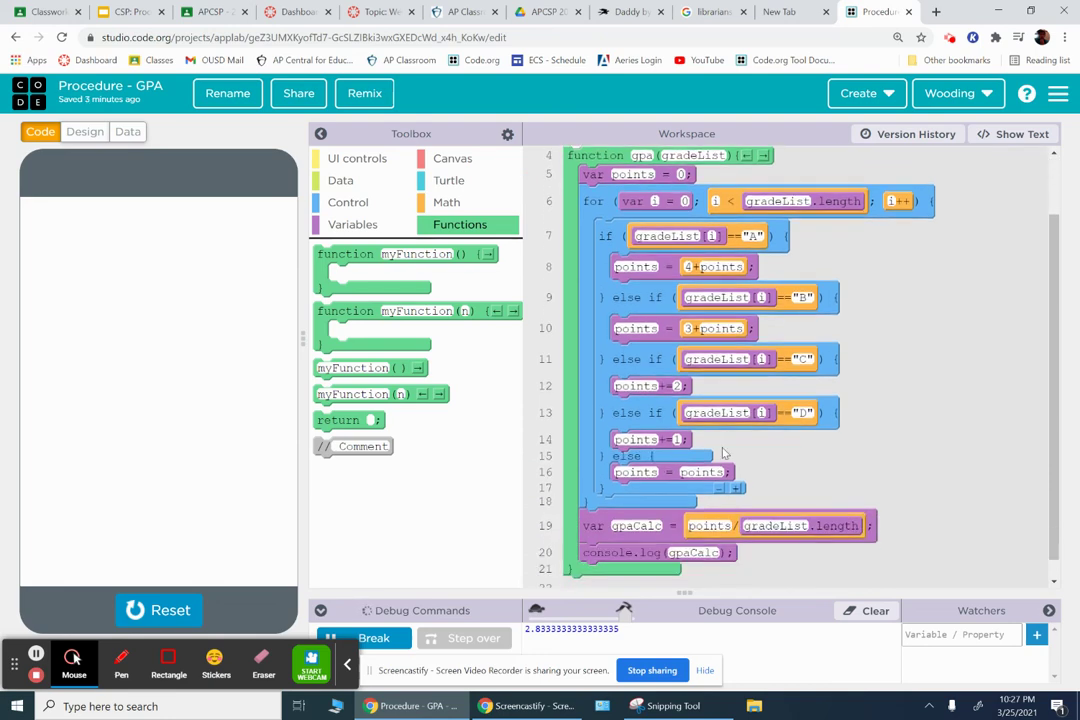
pyautogui.click(160, 614)
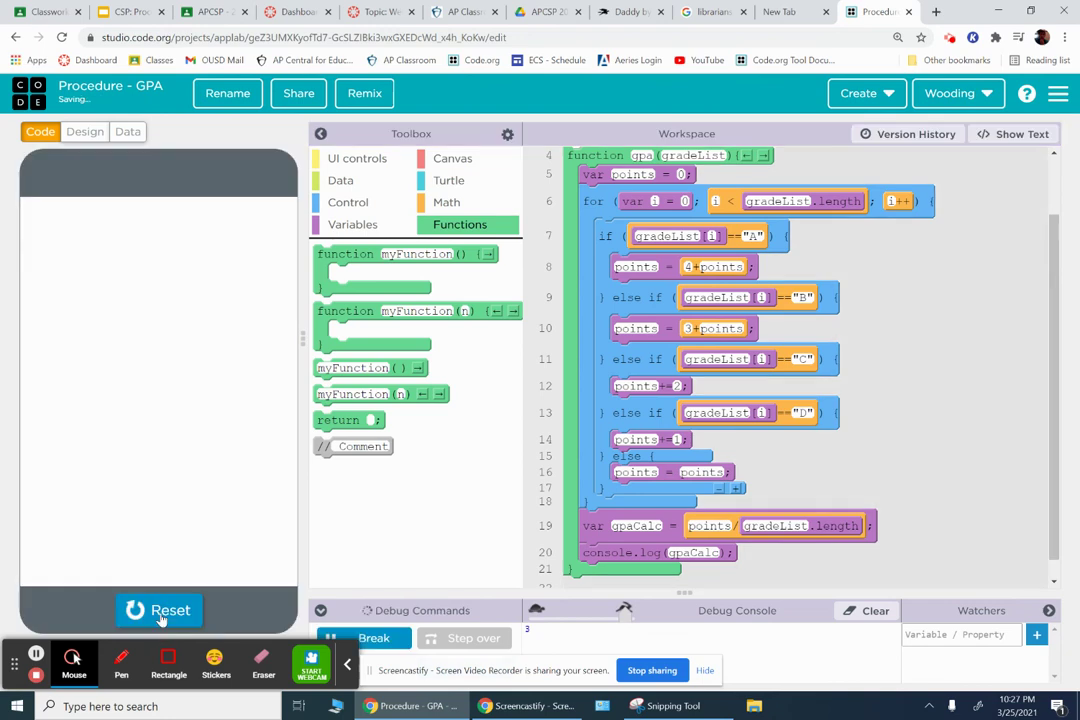
pyautogui.scroll(3, 563, 445)
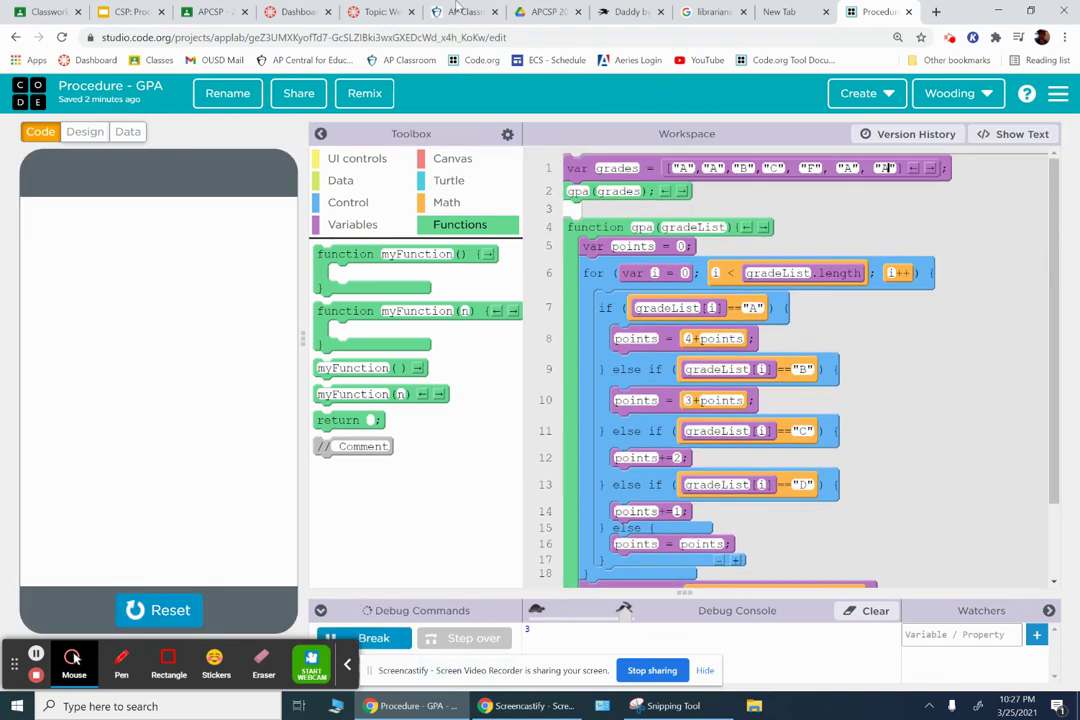